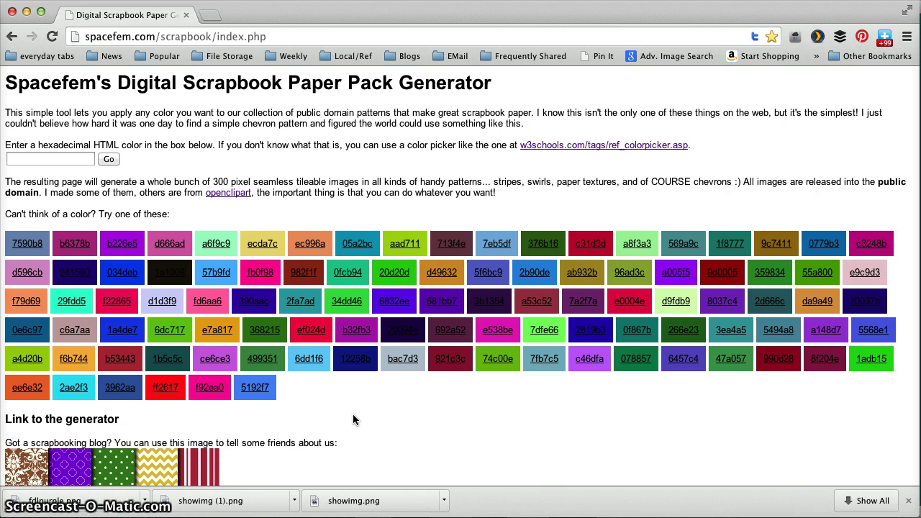
Load the Spacefem page of patterned papers generated in colour fb0f98.
{"action": "left_click", "coordinate": [261, 271]}
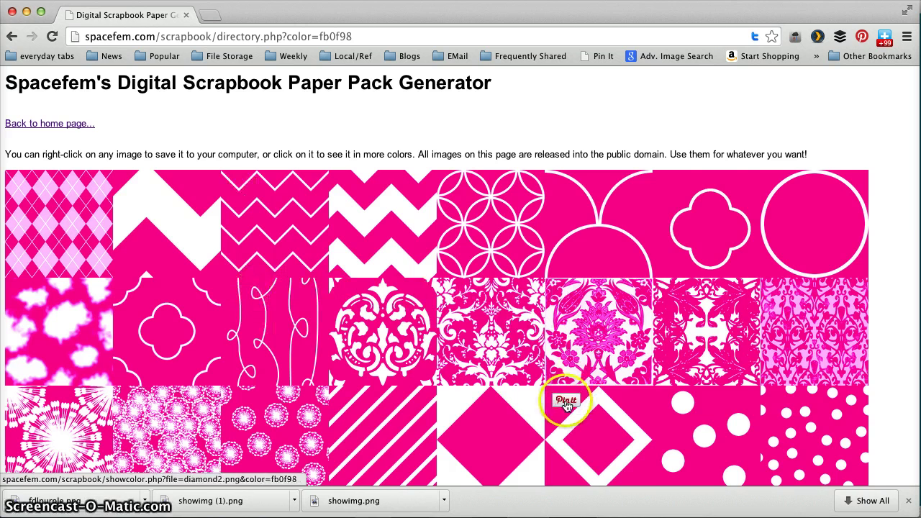
Find the pink fleur-de-lis tile in the fb0f98 grid and open its page.
{"action": "scroll", "coordinate": [565, 408], "scroll_direction": "down", "scroll_amount": 3}
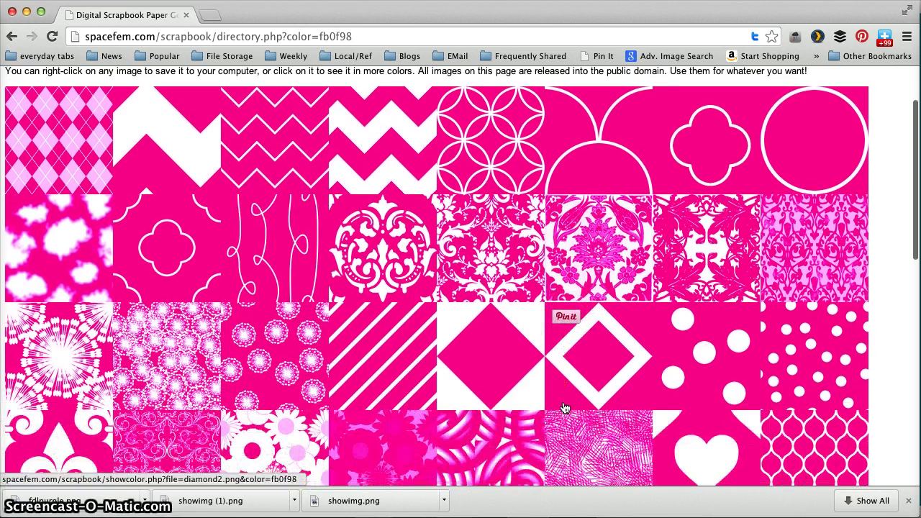
{"action": "scroll", "coordinate": [564, 407], "scroll_direction": "down", "scroll_amount": 5}
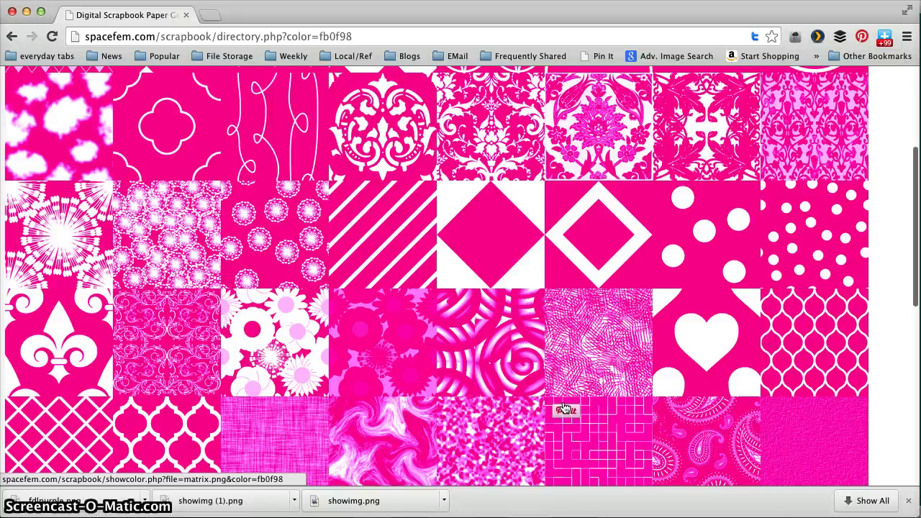
{"action": "scroll", "coordinate": [565, 408], "scroll_direction": "down", "scroll_amount": 3}
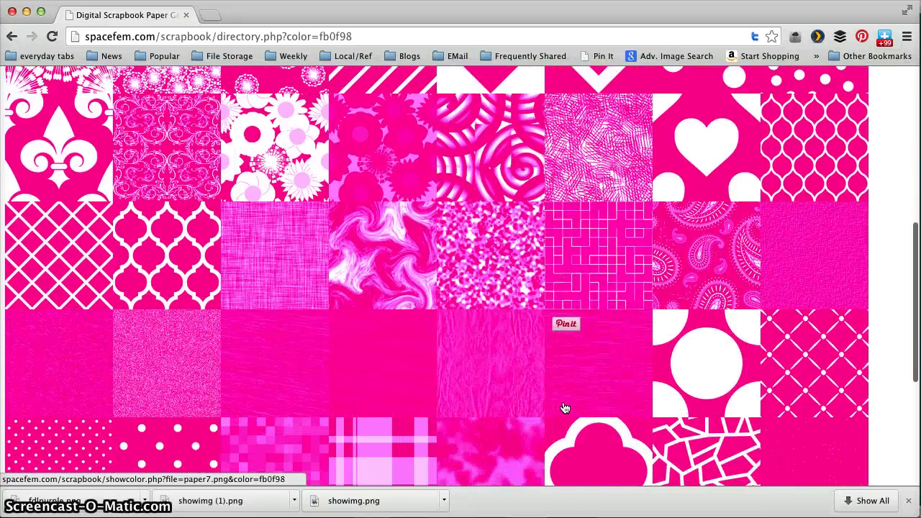
{"action": "scroll", "coordinate": [564, 407], "scroll_direction": "down", "scroll_amount": 2}
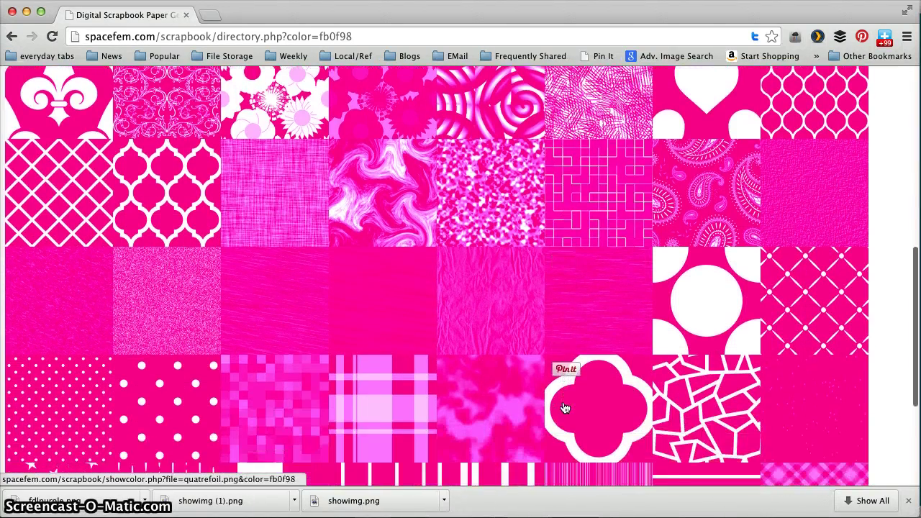
{"action": "scroll", "coordinate": [565, 408], "scroll_direction": "up", "scroll_amount": 3}
{"action": "left_click", "coordinate": [73, 192]}
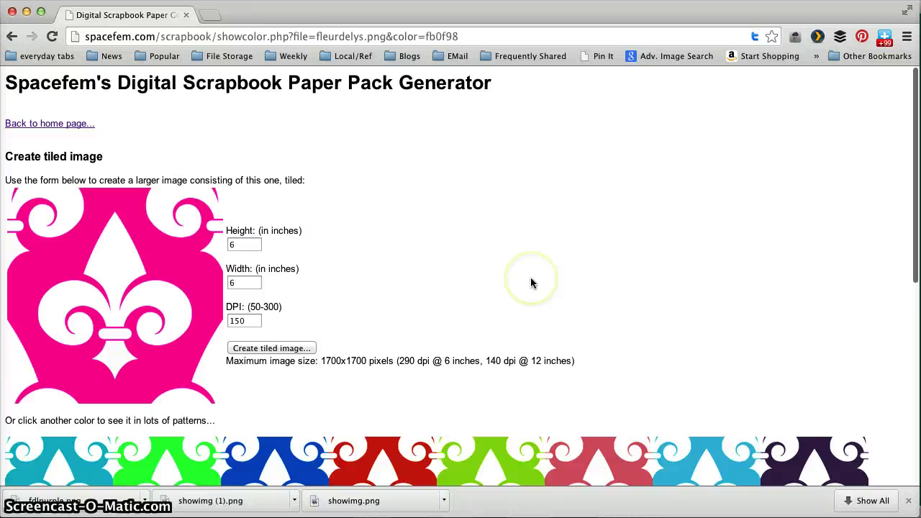
Open the lime green 8ed80e variant of the fleur-de-lis pattern.
{"action": "scroll", "coordinate": [530, 282], "scroll_direction": "down", "scroll_amount": 4}
{"action": "scroll", "coordinate": [656, 267], "scroll_direction": "down", "scroll_amount": 8}
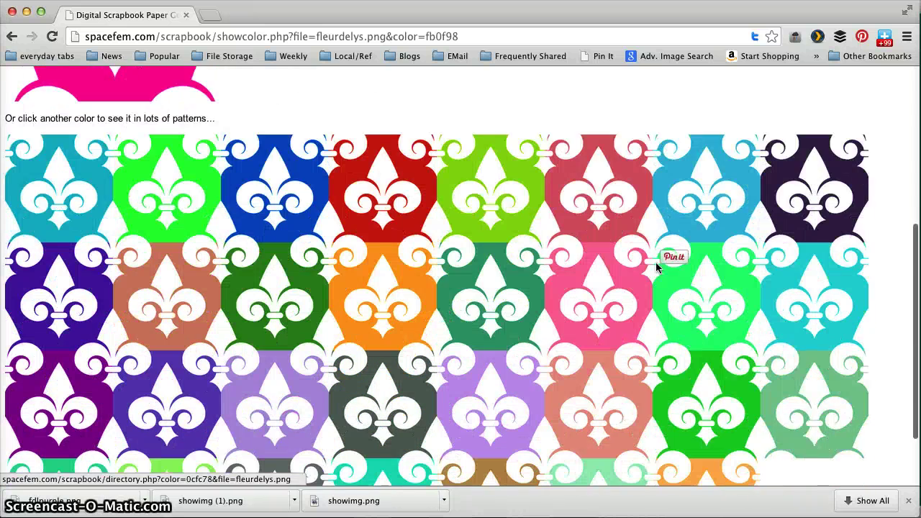
{"action": "scroll", "coordinate": [656, 268], "scroll_direction": "up", "scroll_amount": 8}
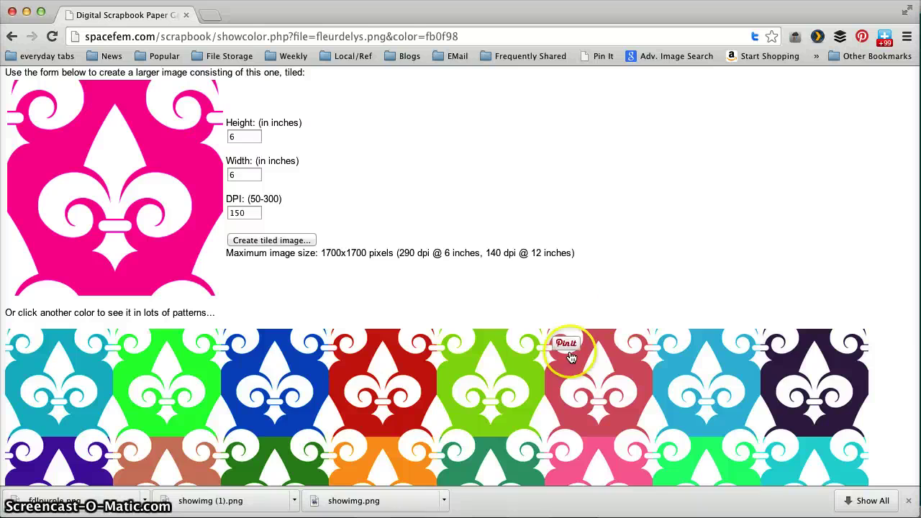
{"action": "left_click", "coordinate": [486, 368]}
{"action": "scroll", "coordinate": [485, 366], "scroll_direction": "down", "scroll_amount": 1}
{"action": "scroll", "coordinate": [485, 365], "scroll_direction": "down", "scroll_amount": 10}
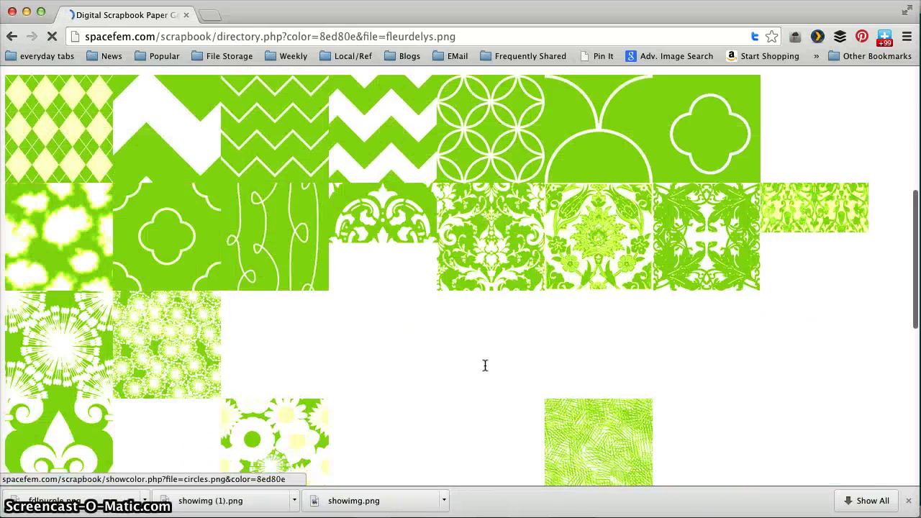
{"action": "scroll", "coordinate": [485, 366], "scroll_direction": "up", "scroll_amount": 8}
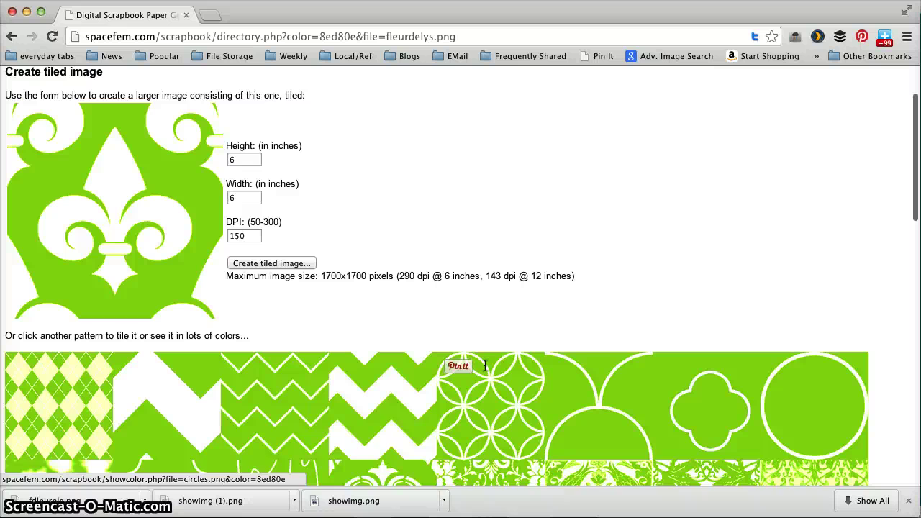
{"action": "scroll", "coordinate": [485, 366], "scroll_direction": "up", "scroll_amount": 1}
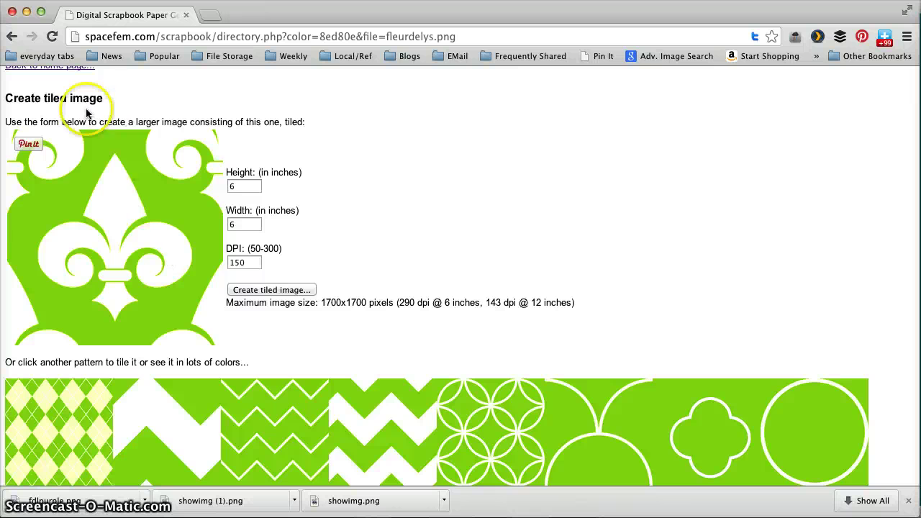
Save the green fleur-de-lis image as fldgreeen.png in the tile folder.
{"action": "right_click", "coordinate": [153, 245]}
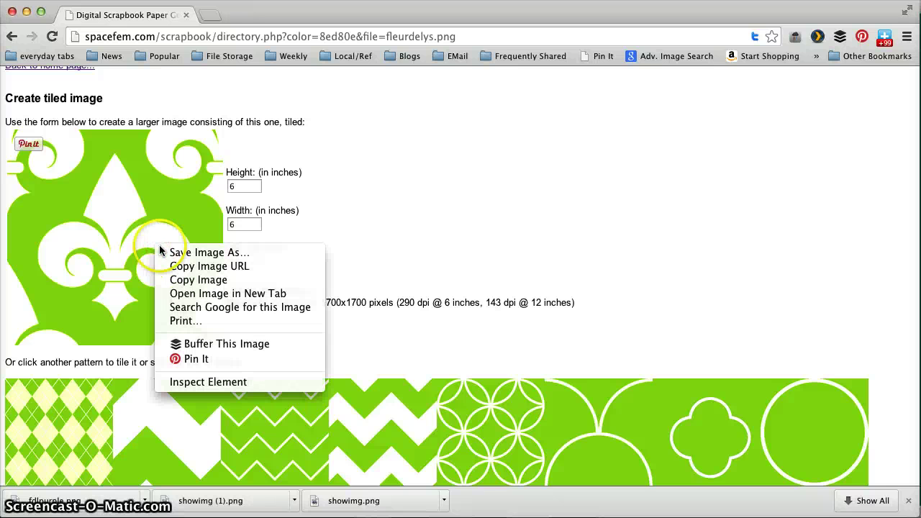
{"action": "left_click", "coordinate": [179, 253]}
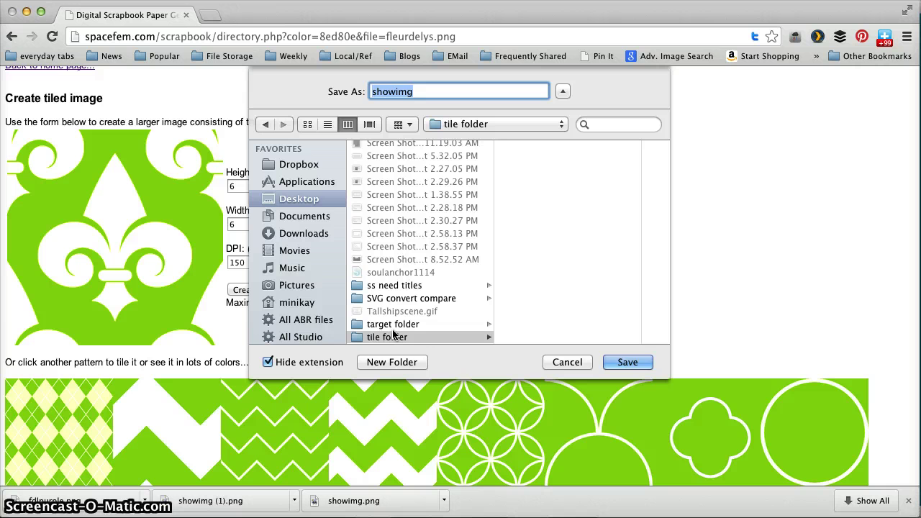
{"action": "type", "text": "fldgreeen"}
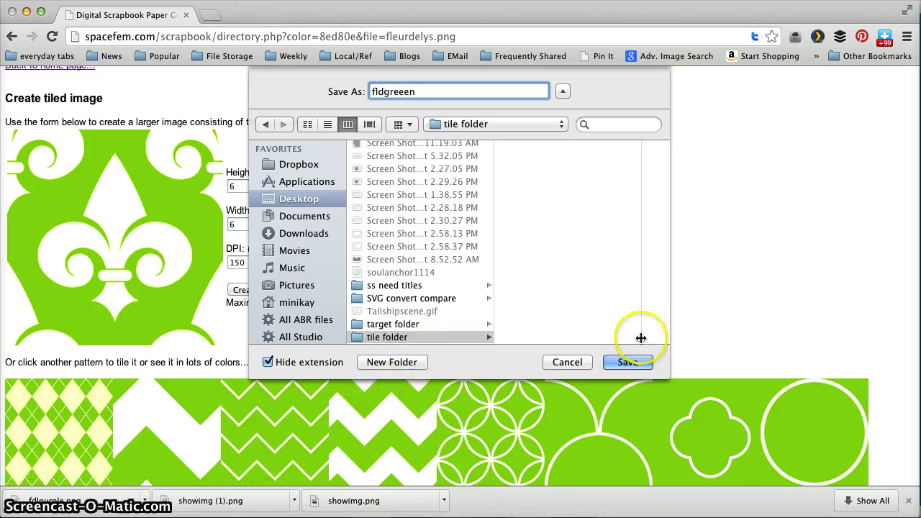
{"action": "left_click", "coordinate": [615, 362]}
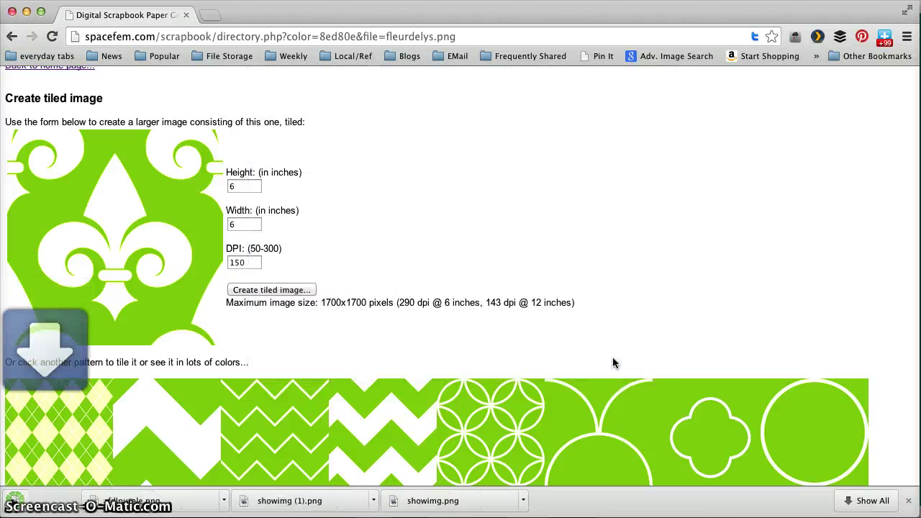
{"action": "left_click", "coordinate": [596, 461]}
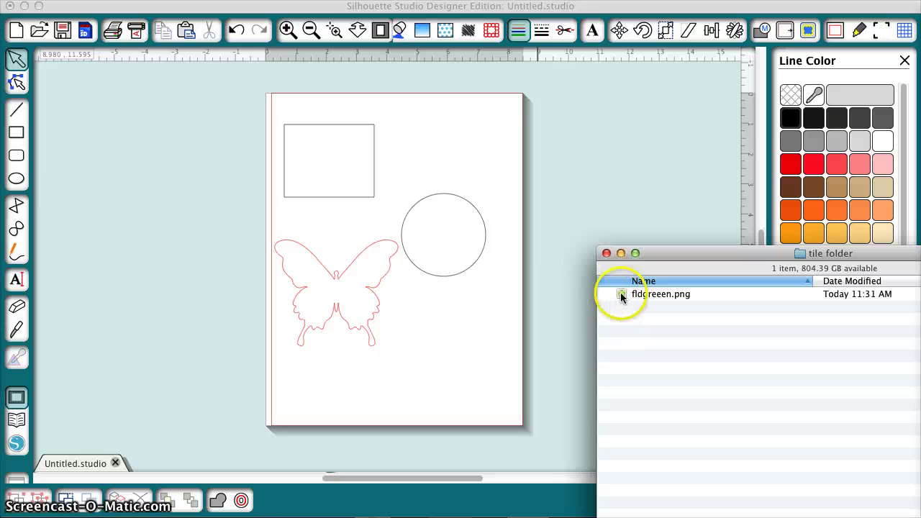
Drop fldgreeen.png from Finder onto the circle and select the filled circle.
{"action": "left_click_drag", "start_coordinate": [621, 295], "coordinate": [469, 250]}
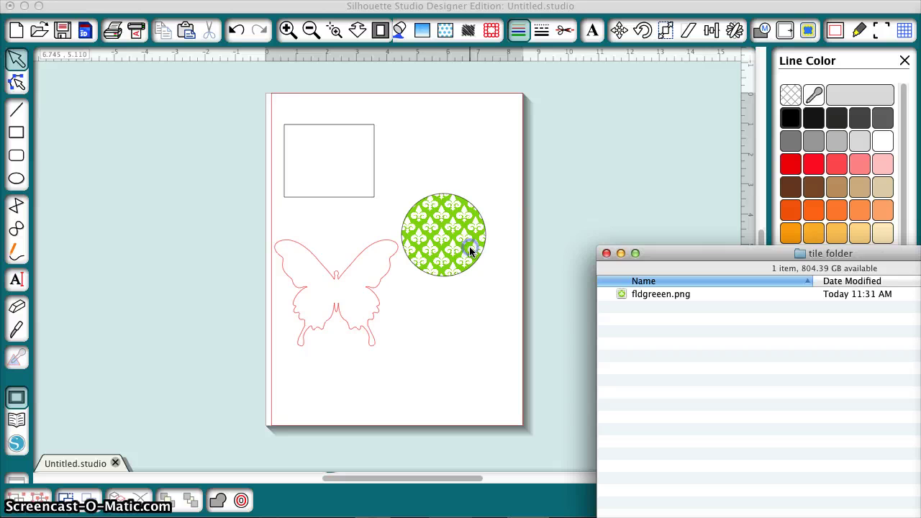
{"action": "left_click", "coordinate": [469, 250]}
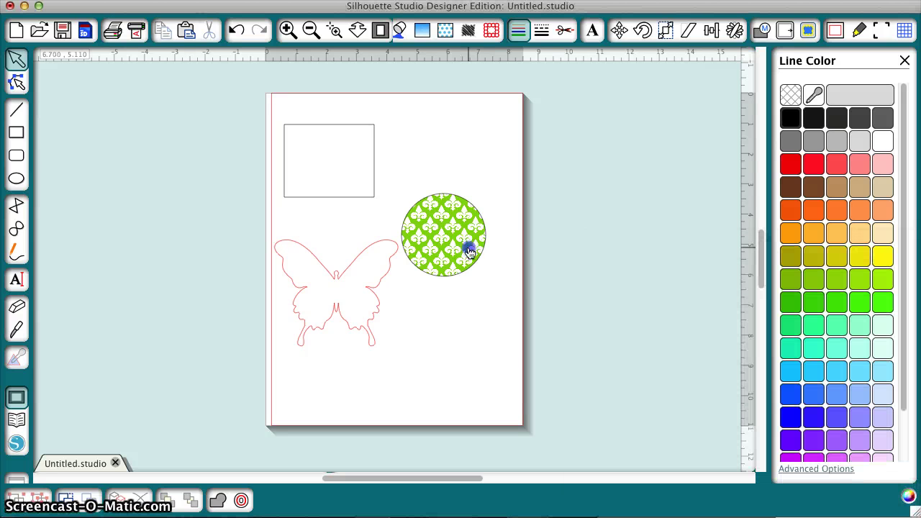
{"action": "left_click", "coordinate": [468, 250]}
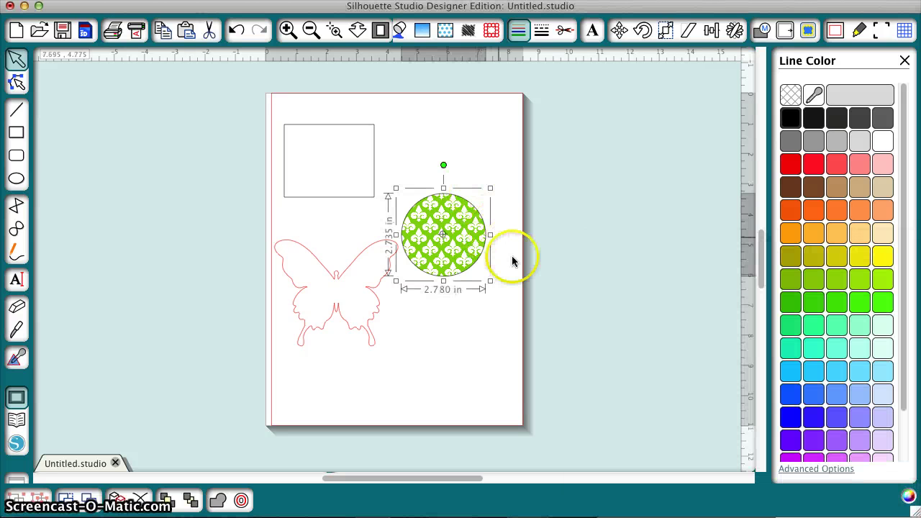
Scale the circle's fleur-de-lis fill to 48% in the advanced Fill Pattern options.
{"action": "scroll", "coordinate": [513, 261], "scroll_direction": "down", "scroll_amount": 1}
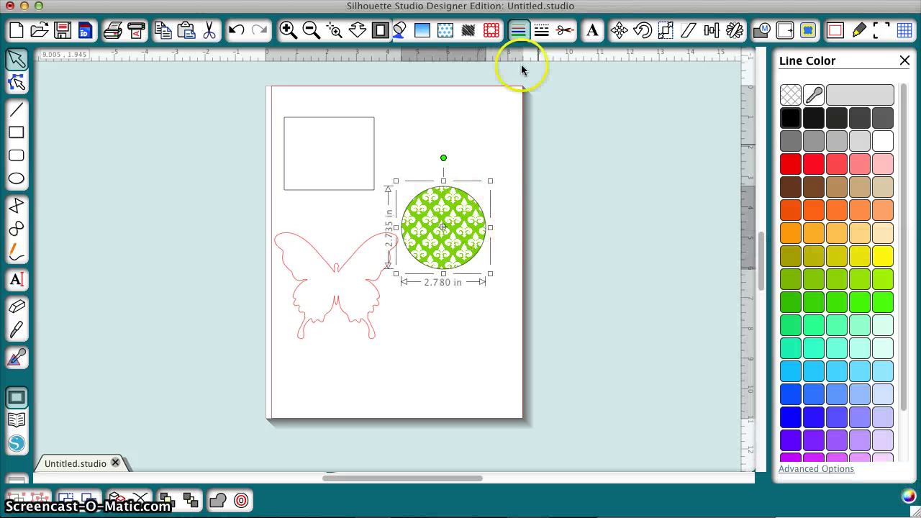
{"action": "left_click", "coordinate": [447, 34]}
{"action": "left_click", "coordinate": [812, 469]}
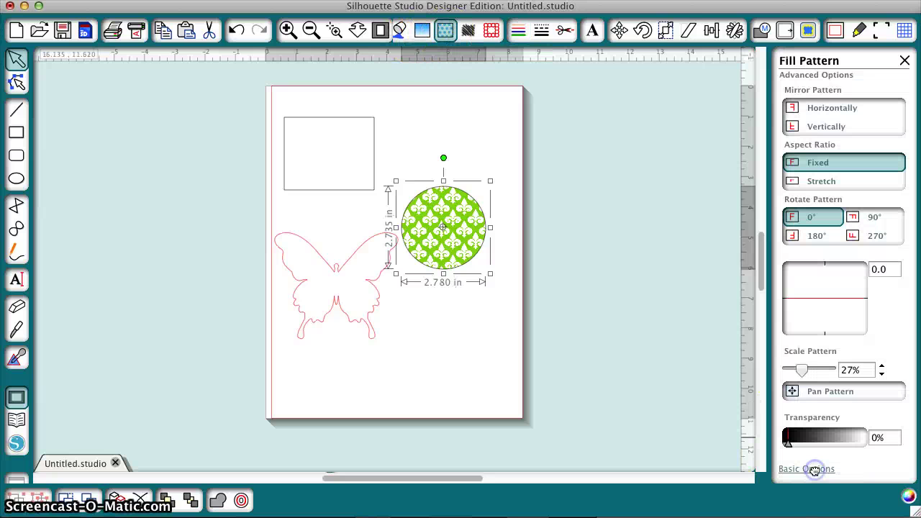
{"action": "mouse_move", "coordinate": [804, 370]}
{"action": "left_mouse_down"}
{"action": "mouse_move", "coordinate": [820, 370]}
{"action": "mouse_move", "coordinate": [796, 370]}
{"action": "mouse_move", "coordinate": [810, 369]}
{"action": "left_mouse_up"}
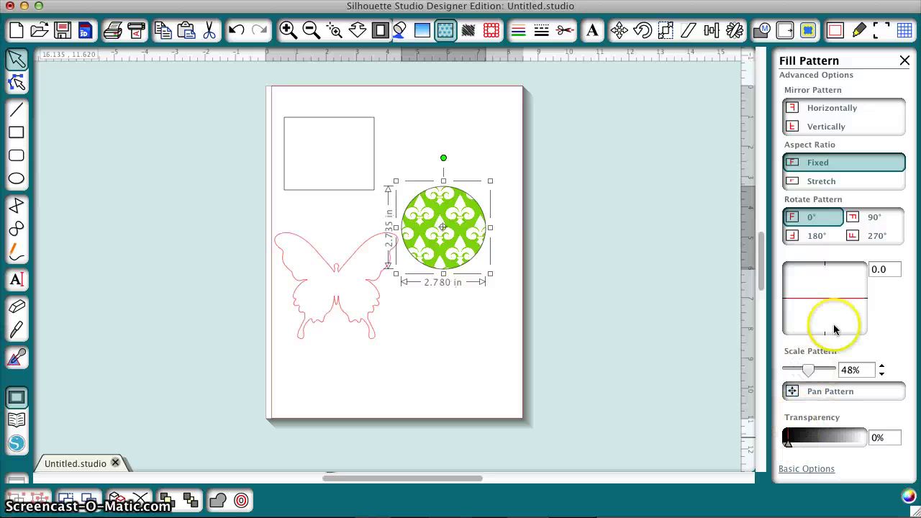
Pan the circle's fleur-de-lis fill to reposition the motifs.
{"action": "mouse_move", "coordinate": [858, 302]}
{"action": "left_mouse_down"}
{"action": "mouse_move", "coordinate": [855, 292]}
{"action": "mouse_move", "coordinate": [856, 302]}
{"action": "left_mouse_up"}
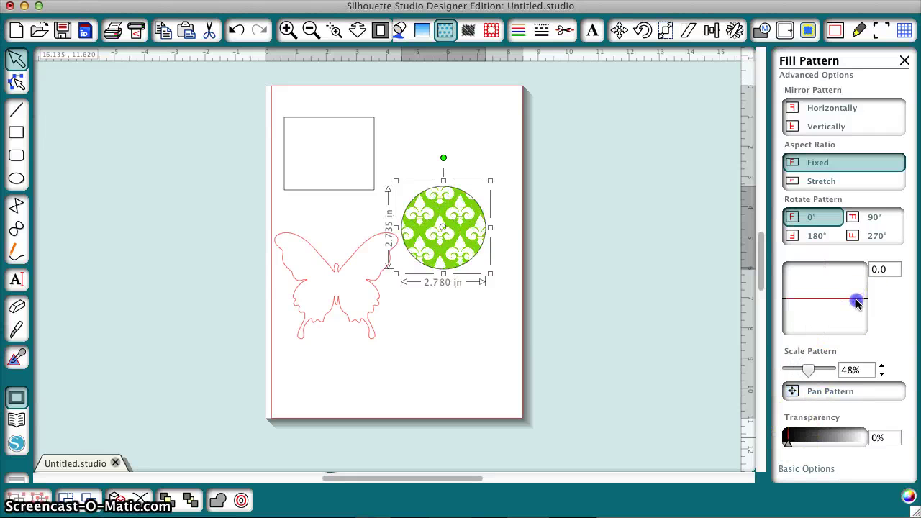
{"action": "left_click", "coordinate": [791, 391]}
{"action": "left_click_drag", "start_coordinate": [440, 216], "coordinate": [462, 235]}
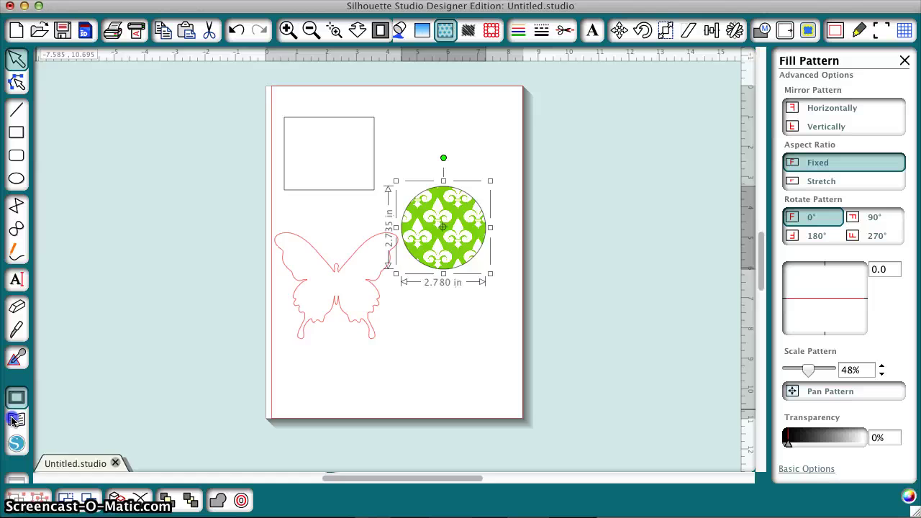
Add the fldgreeen tile to the My Patterns library.
{"action": "left_click", "coordinate": [16, 420]}
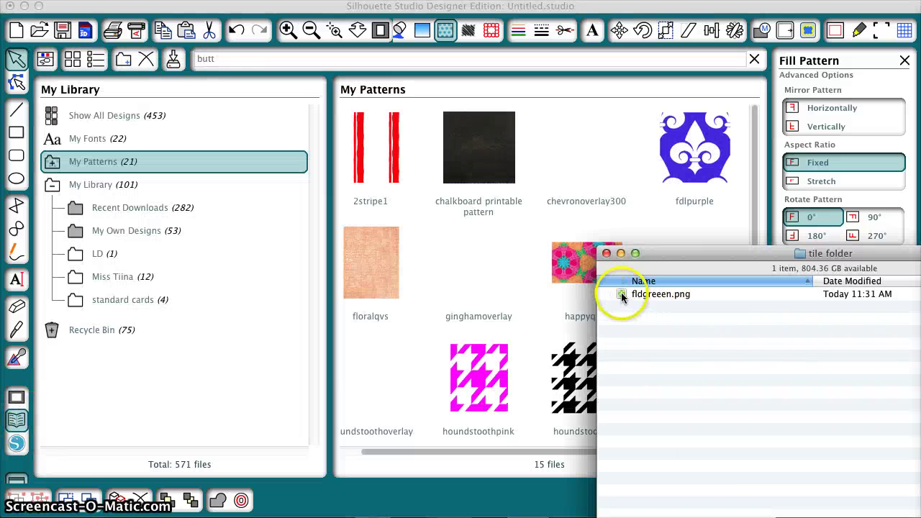
{"action": "left_click_drag", "start_coordinate": [622, 293], "coordinate": [447, 270]}
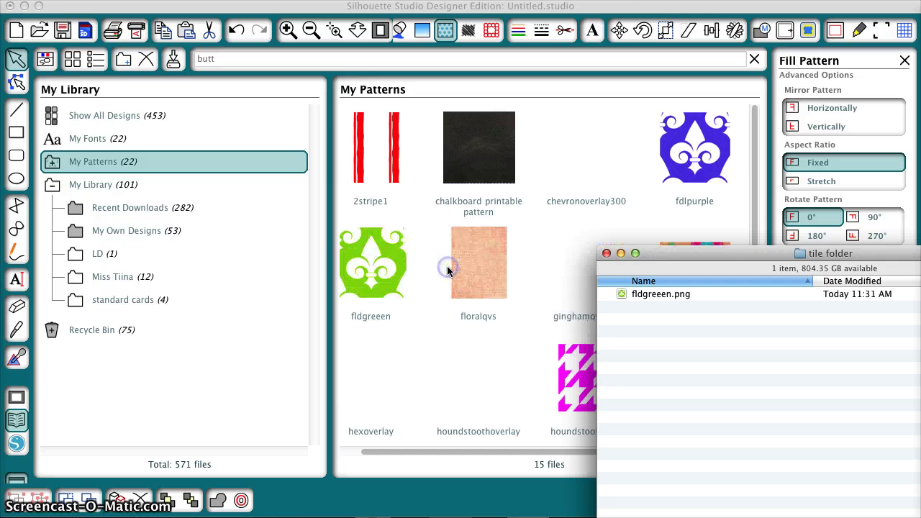
{"action": "left_click", "coordinate": [380, 267]}
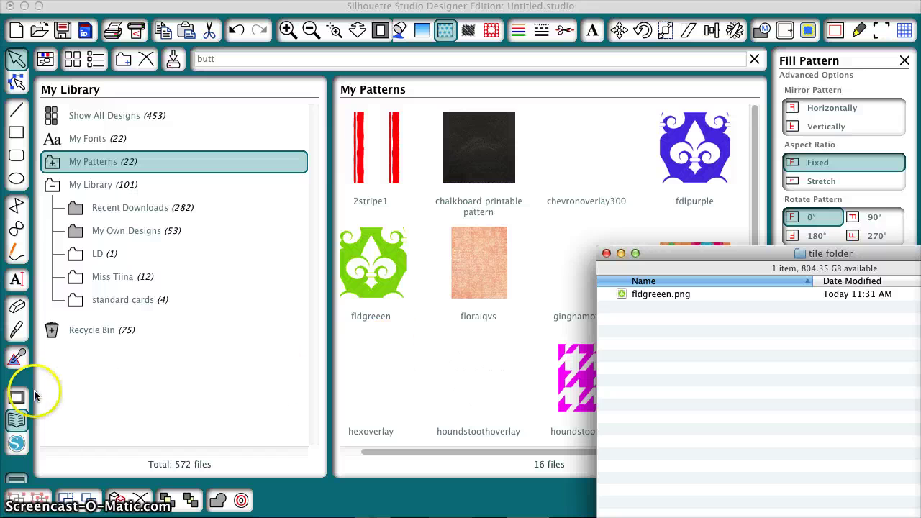
Return to the design page and select the butterfly.
{"action": "left_click", "coordinate": [20, 398]}
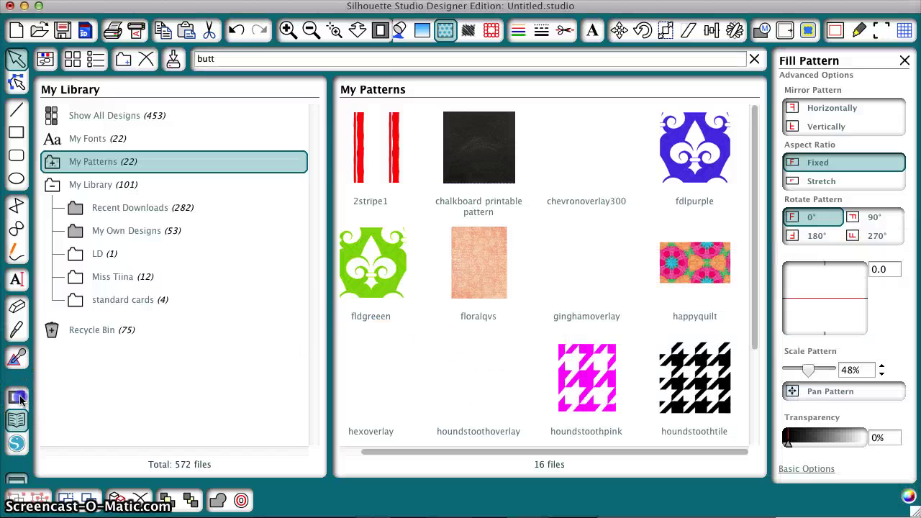
{"action": "left_click", "coordinate": [20, 398]}
{"action": "left_click", "coordinate": [356, 326]}
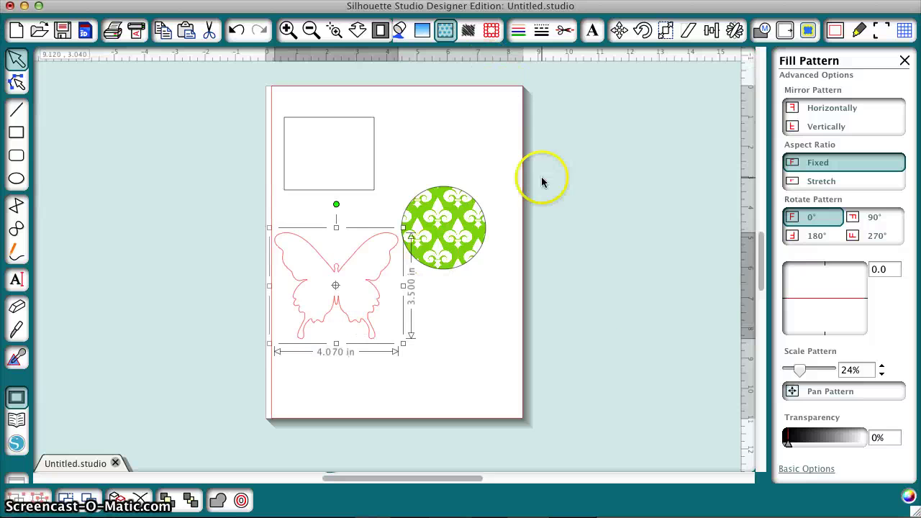
Fill the butterfly with the green fldgreeen swatch from My Patterns.
{"action": "left_click", "coordinate": [815, 469]}
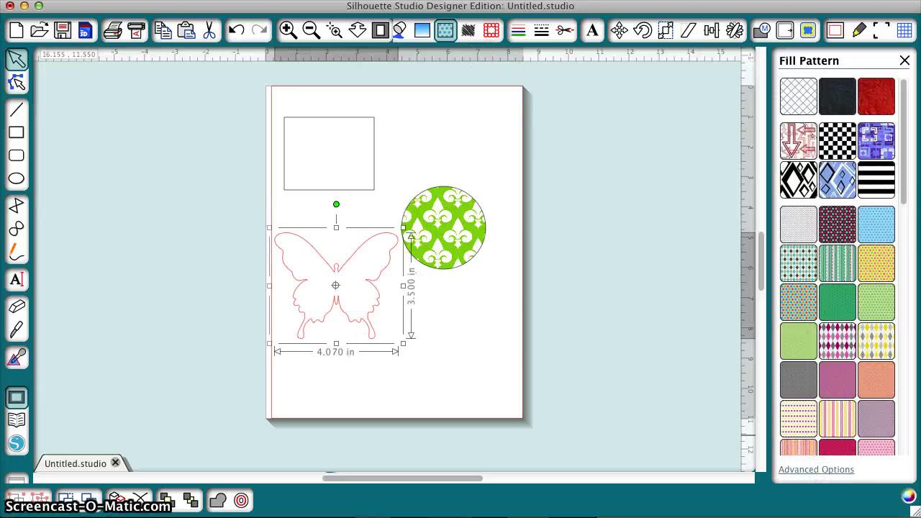
{"action": "left_click_drag", "start_coordinate": [899, 269], "coordinate": [898, 456]}
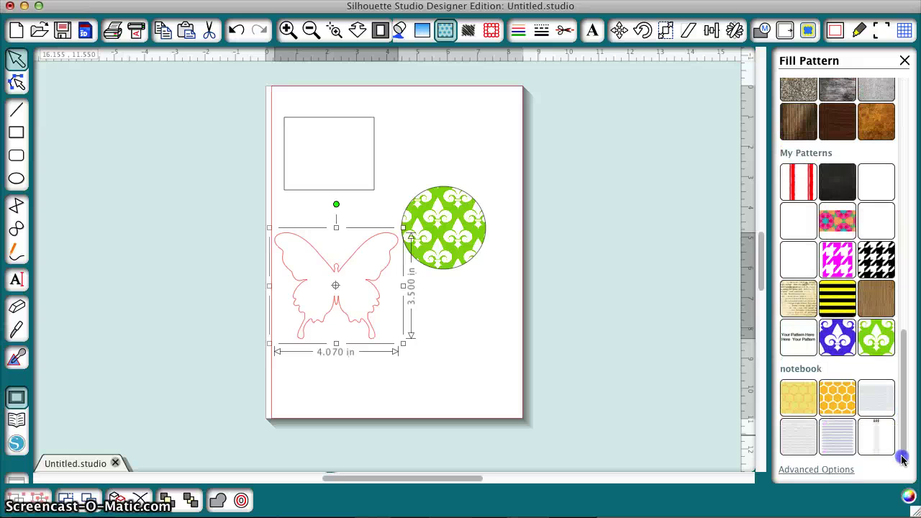
{"action": "left_click", "coordinate": [879, 340]}
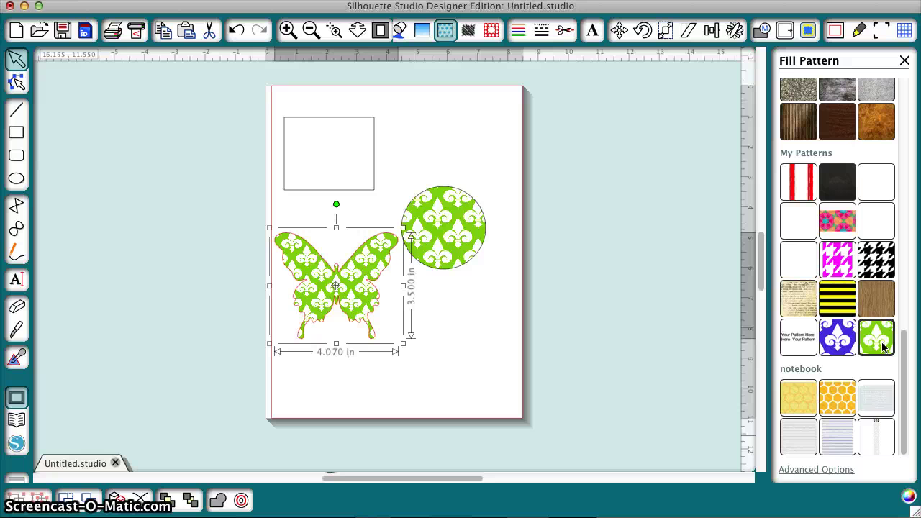
Place the fldgreeen tile image on the design page.
{"action": "key", "text": "super+Tab"}
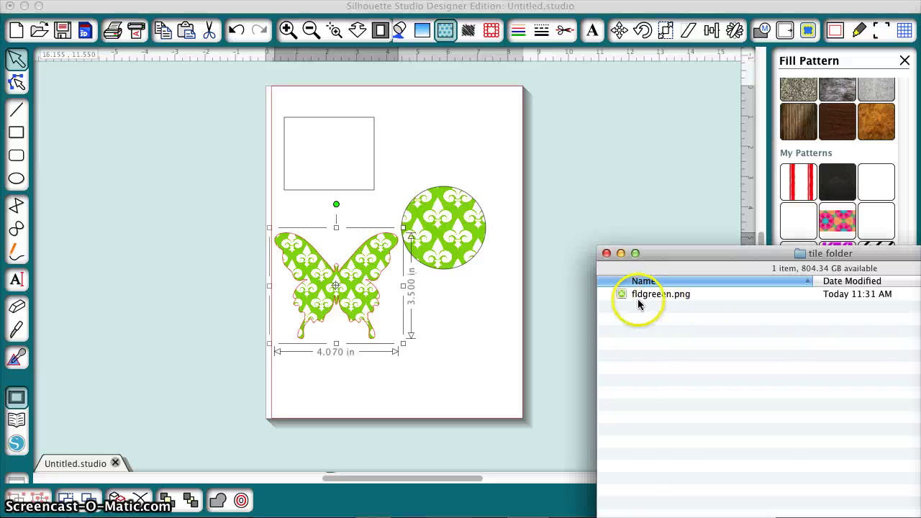
{"action": "left_click_drag", "start_coordinate": [564, 247], "coordinate": [471, 337]}
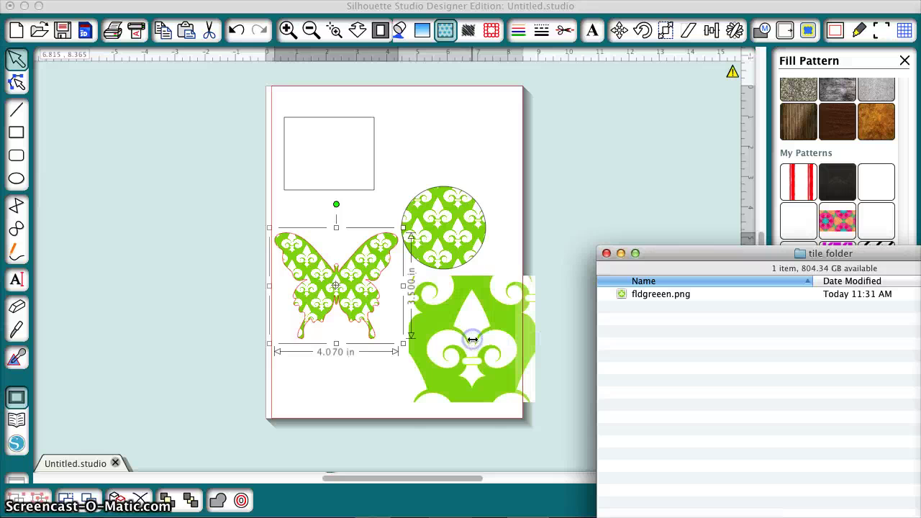
{"action": "left_click", "coordinate": [509, 262]}
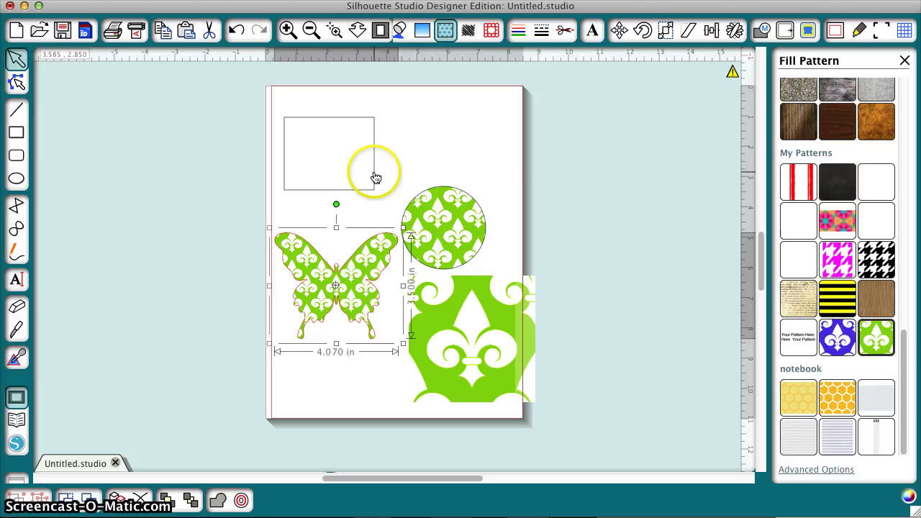
Move the empty square over the green image and send the image behind it.
{"action": "left_click", "coordinate": [375, 178]}
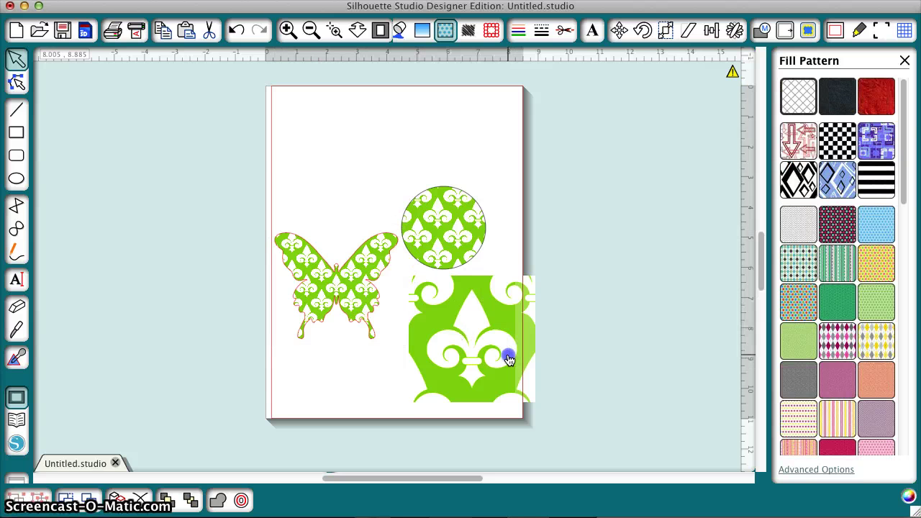
{"action": "left_click", "coordinate": [509, 360]}
{"action": "left_click", "coordinate": [527, 369]}
{"action": "right_click", "coordinate": [528, 369]}
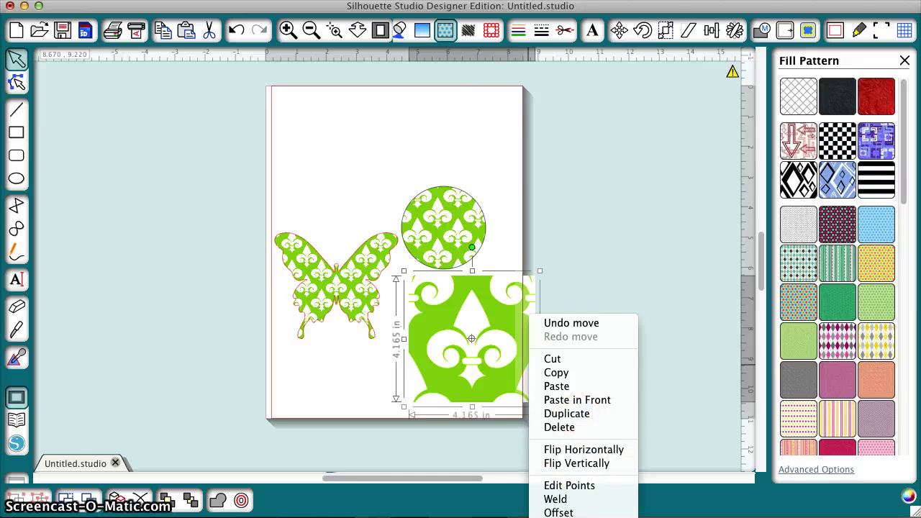
{"action": "left_click", "coordinate": [526, 409]}
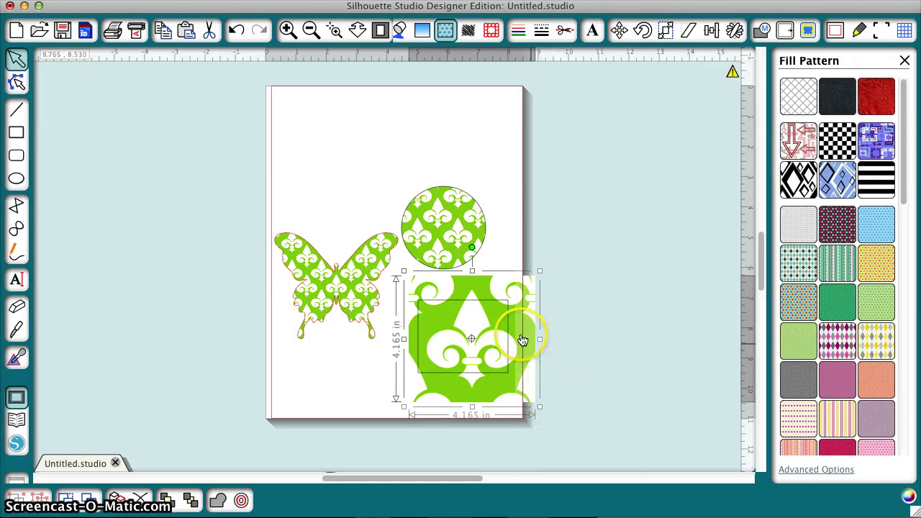
Crop the green image to the square, leaving a 2.970 × 2.400 in piece.
{"action": "left_click", "coordinate": [503, 302]}
{"action": "left_click_drag", "start_coordinate": [580, 252], "coordinate": [468, 345]}
{"action": "left_click", "coordinate": [762, 29]}
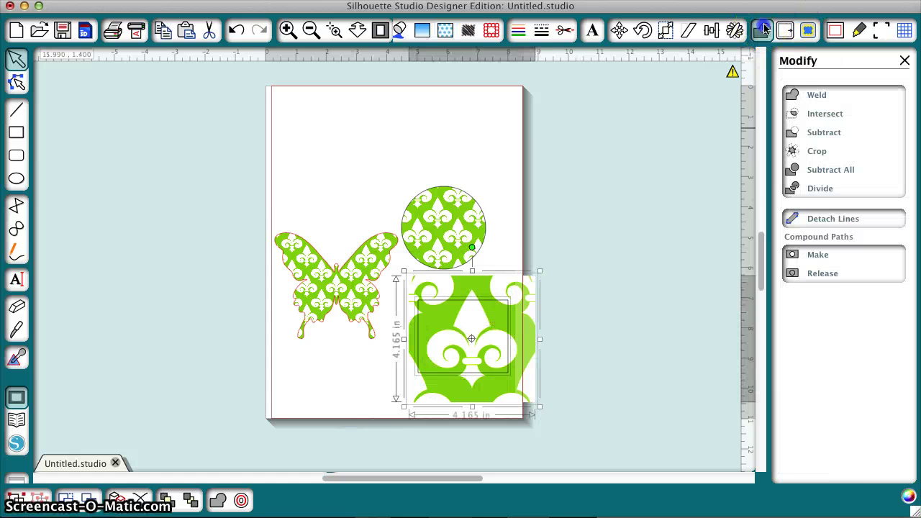
{"action": "left_click", "coordinate": [816, 151]}
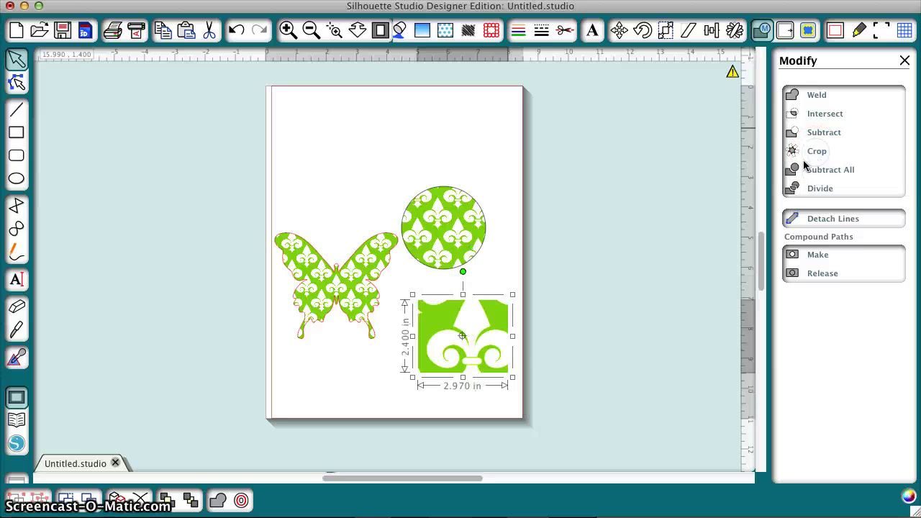
{"action": "left_click", "coordinate": [445, 30]}
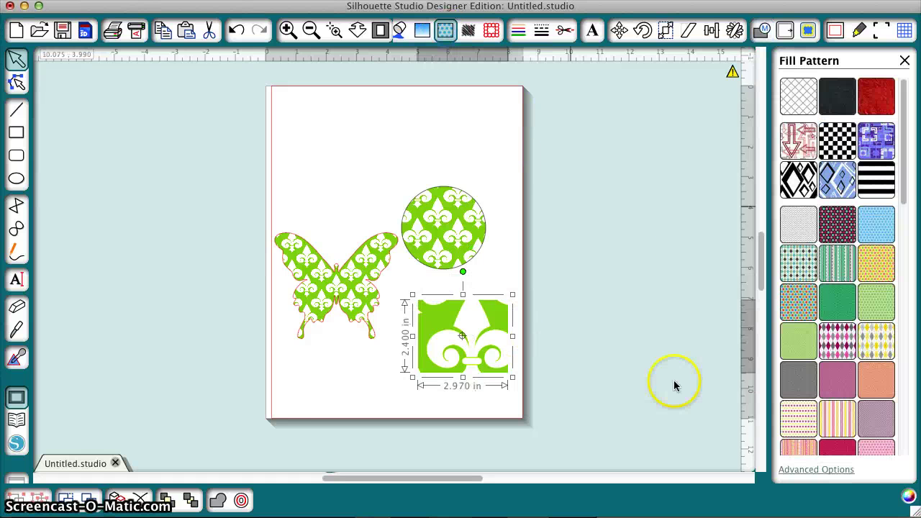
{"action": "left_click", "coordinate": [816, 468]}
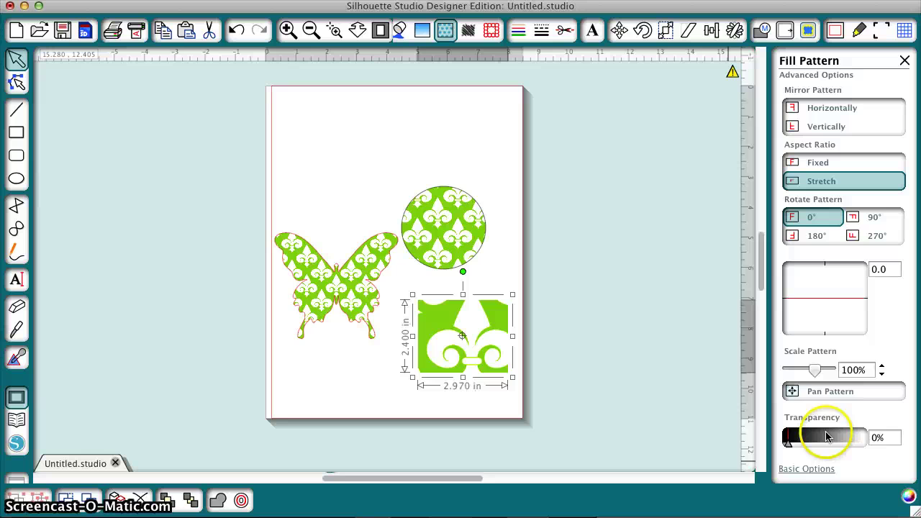
Scale the cropped piece's fleur-de-lis fill to 12% and set its rotation to 0.
{"action": "left_click_drag", "start_coordinate": [814, 370], "coordinate": [789, 370]}
{"action": "left_click_drag", "start_coordinate": [850, 298], "coordinate": [853, 298]}
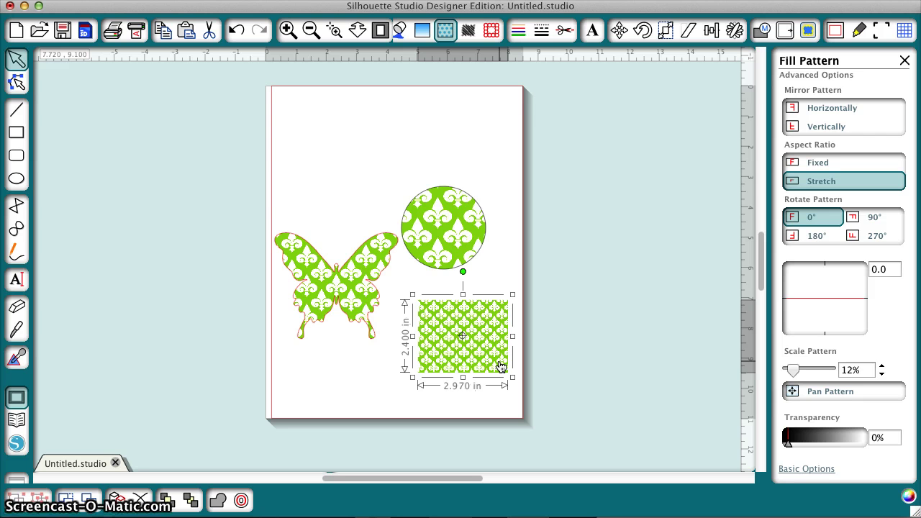
{"action": "left_click", "coordinate": [479, 396]}
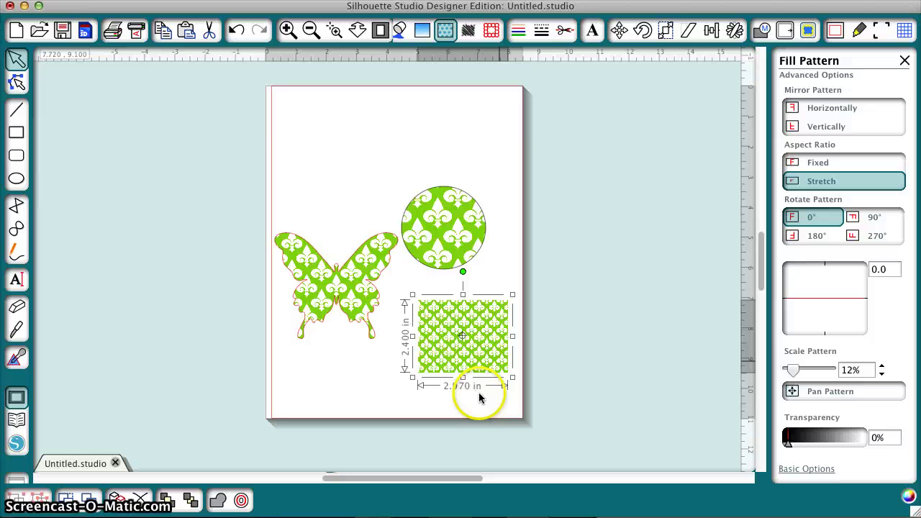